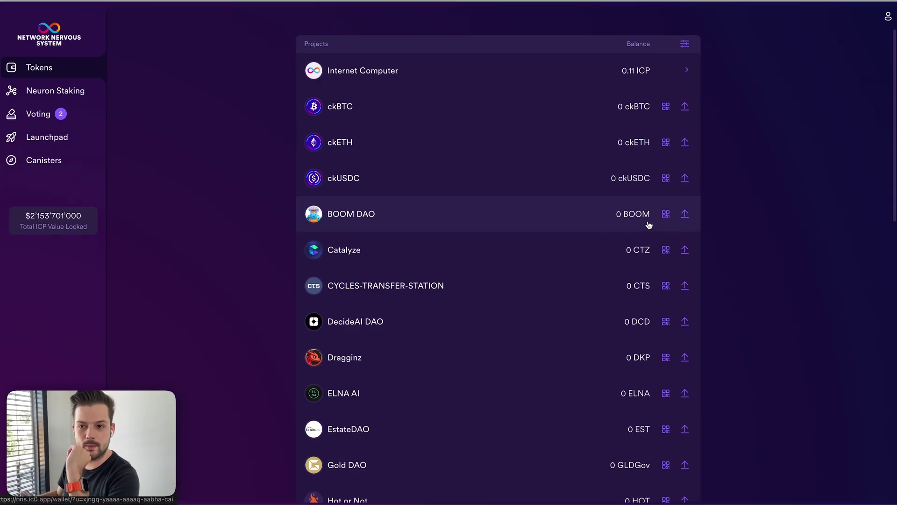
Open the account menu, then dismiss it to return to the token balances list.
click(888, 14)
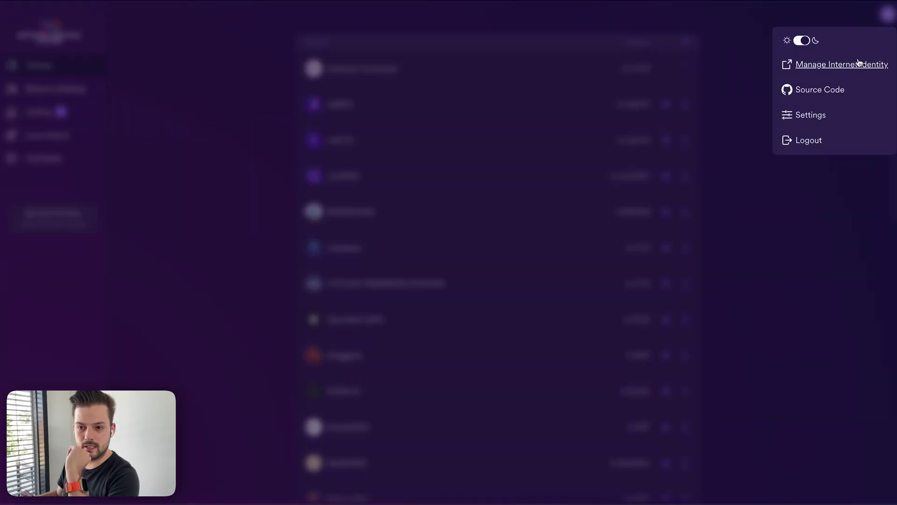
click(811, 232)
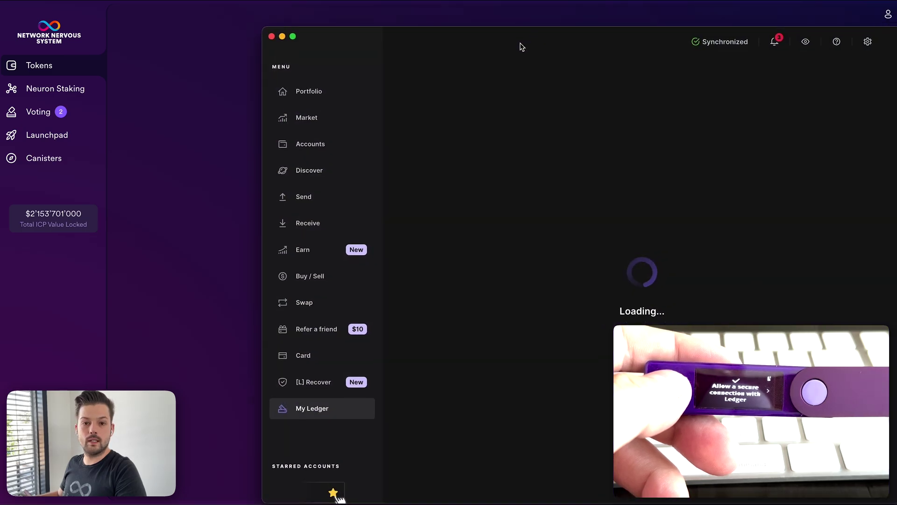
Install the InternetComputer (ICP) app on the Nano X via catalog search 'int', then quit Ledger Live.
drag(519, 44, 352, 16)
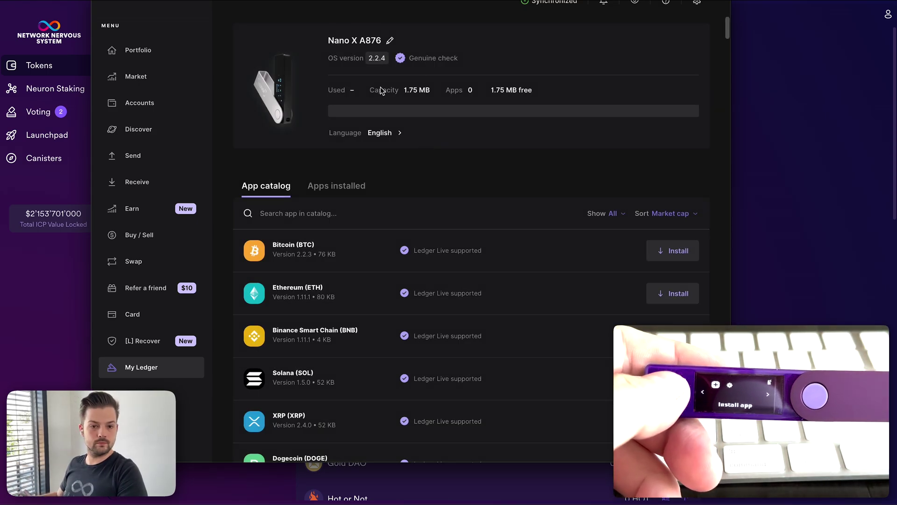
text(in)
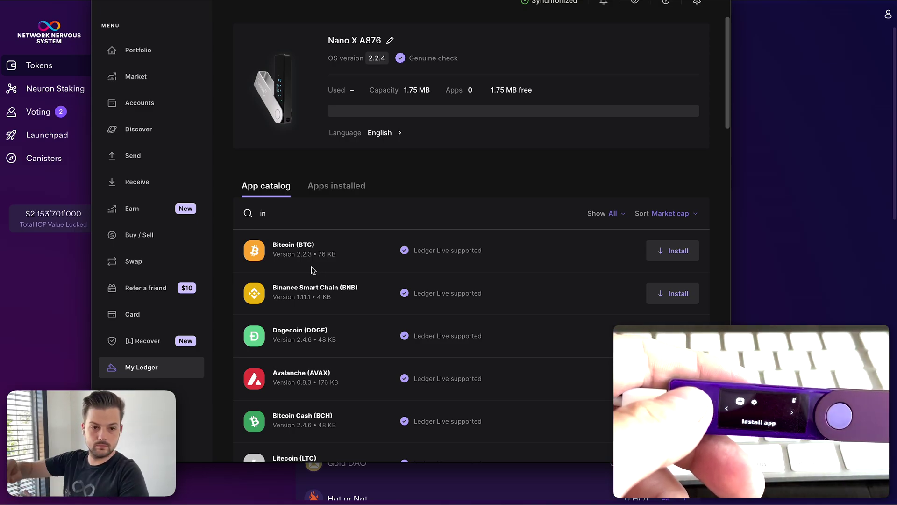
text(t)
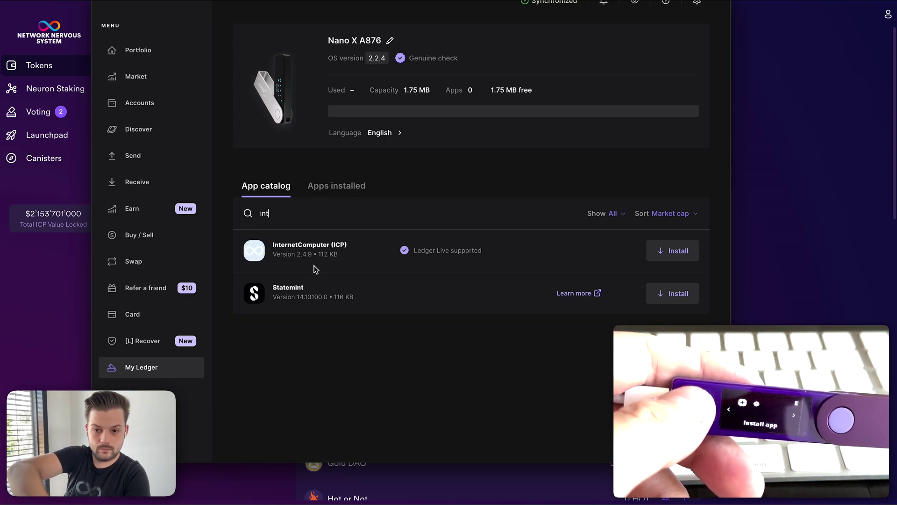
click(674, 254)
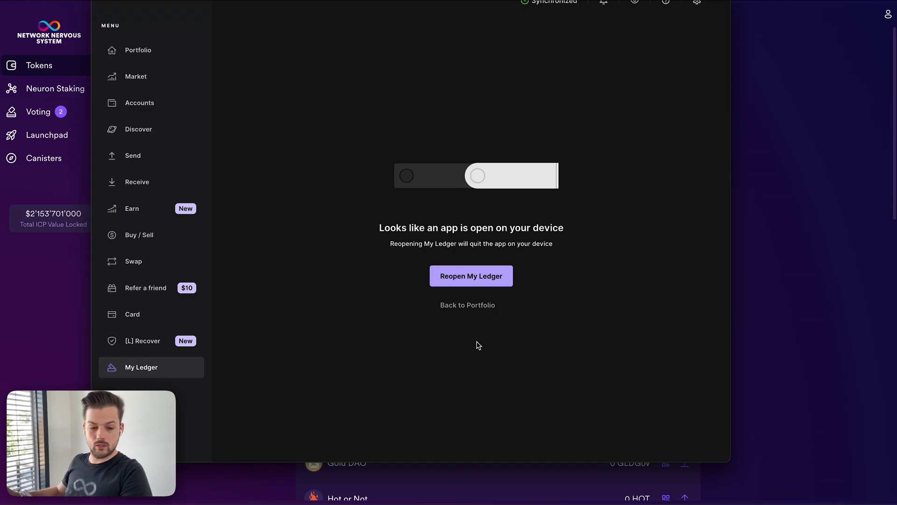
key(Escape)
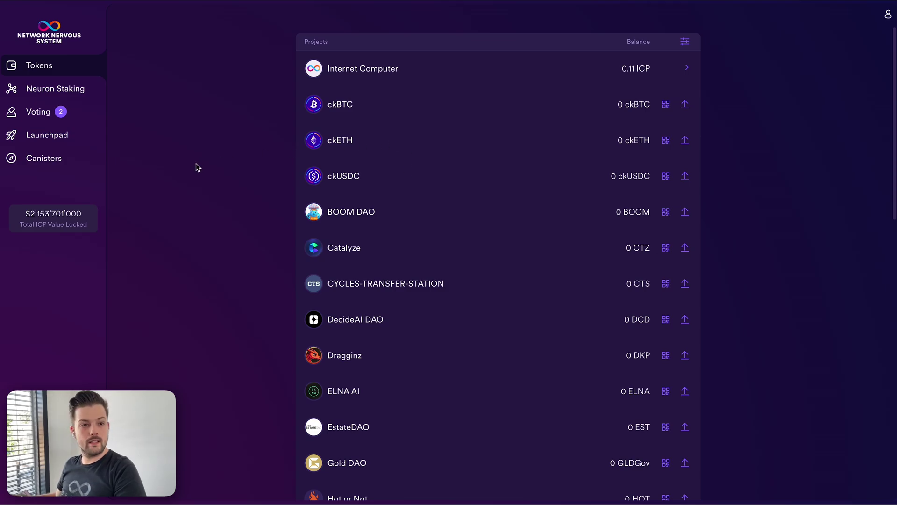
click(73, 90)
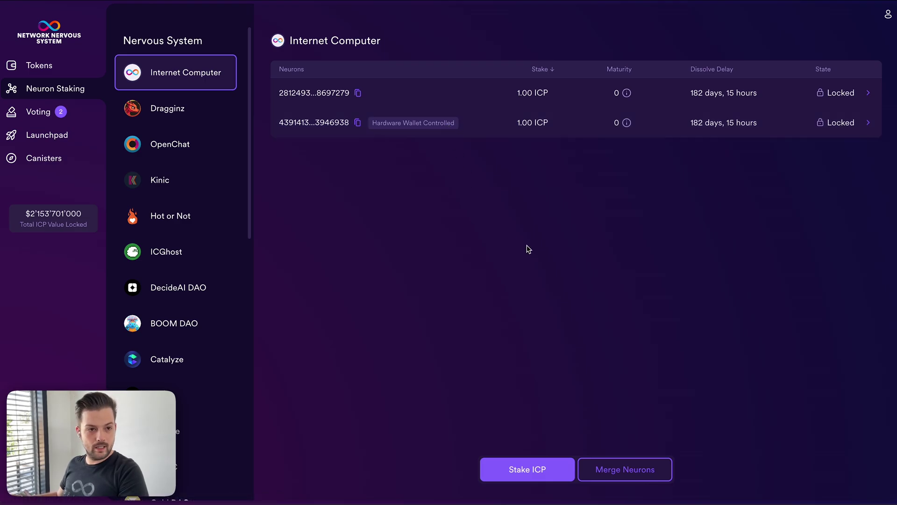
click(60, 69)
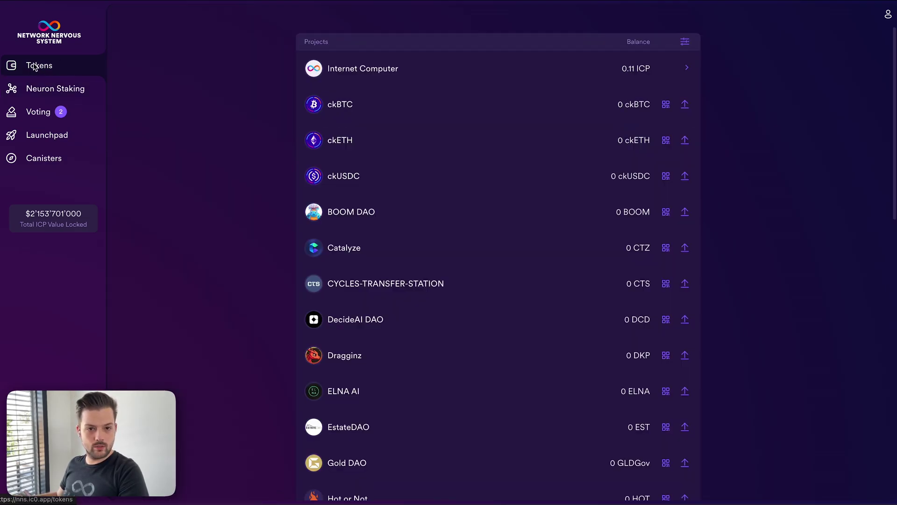
Start a new hardware-wallet-controlled Internet Computer account named 'Quill Ledger'.
click(527, 70)
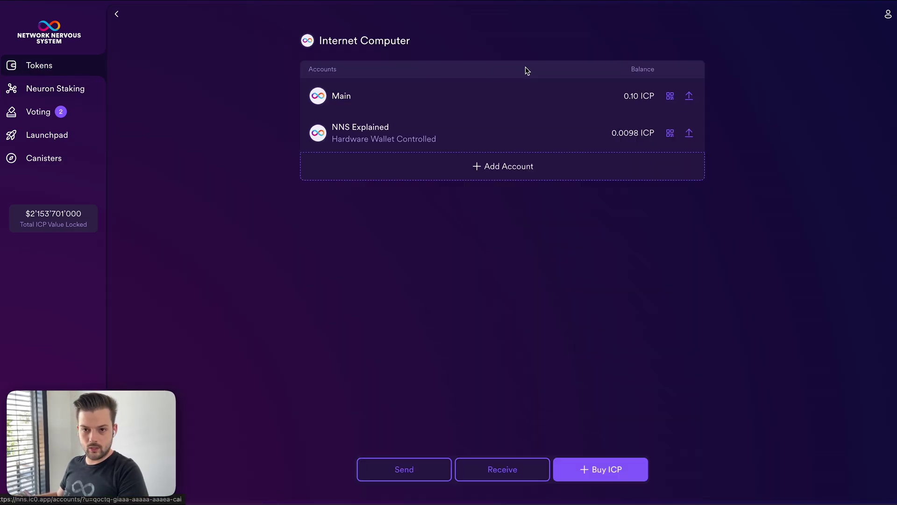
click(507, 168)
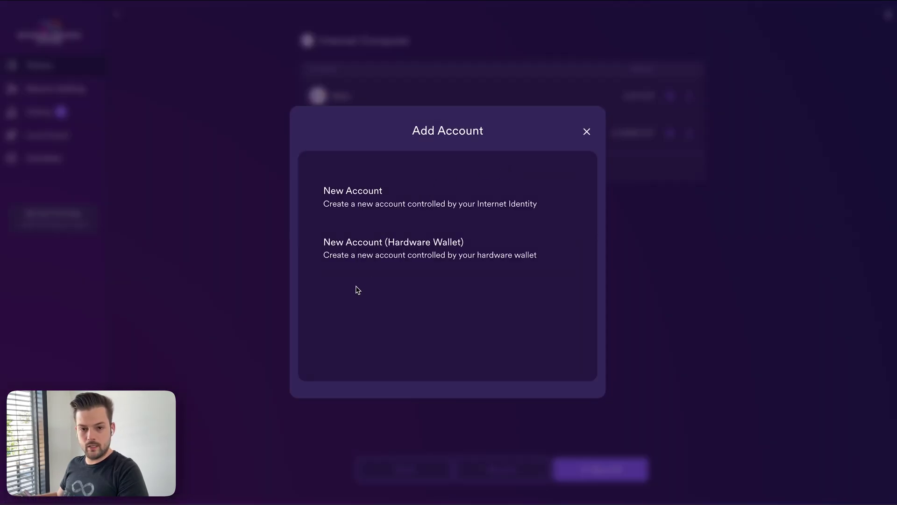
click(367, 253)
click(353, 202)
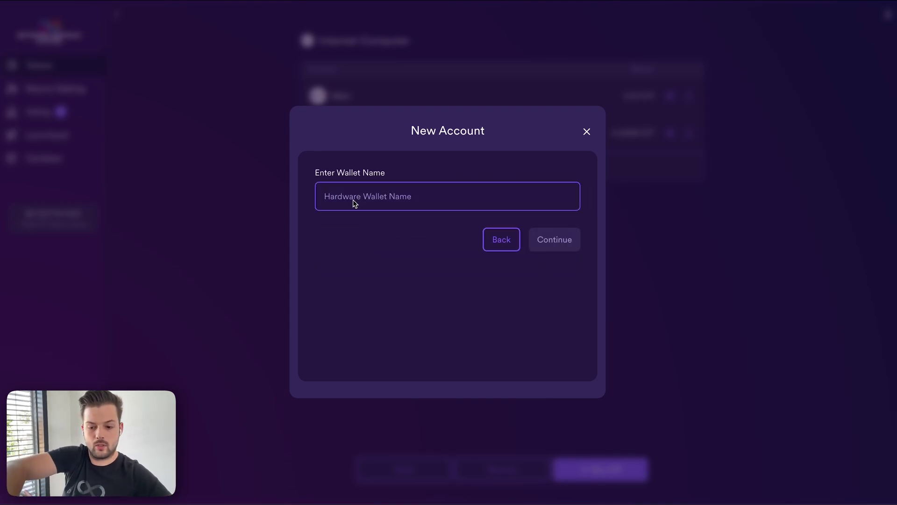
text(Quilld)
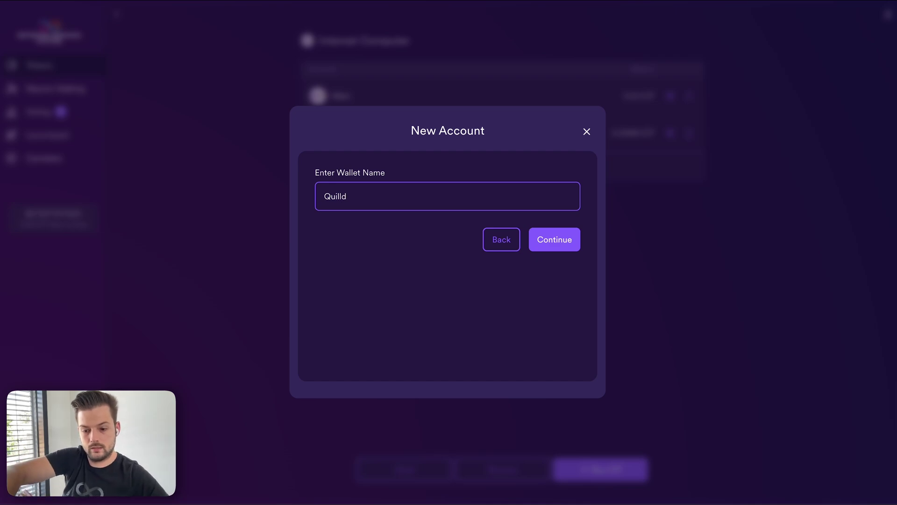
key(BackSpace)
text(Led)
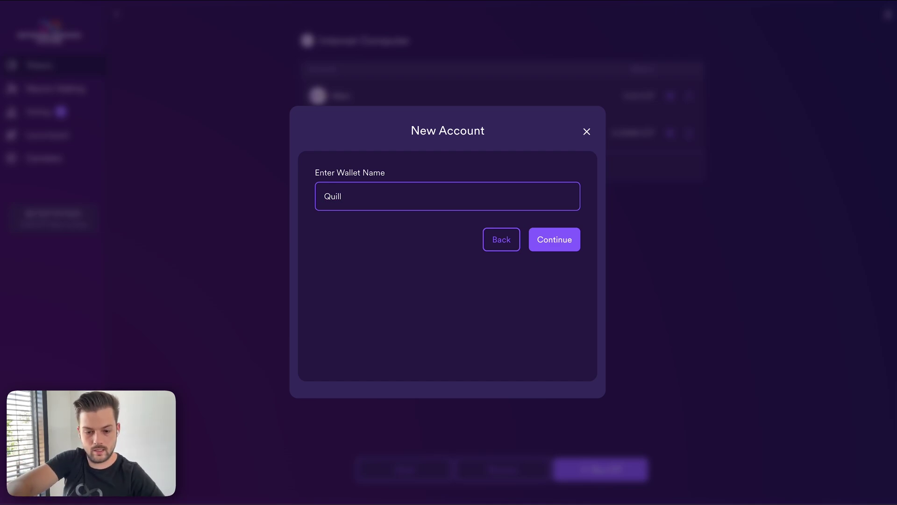
text(ger)
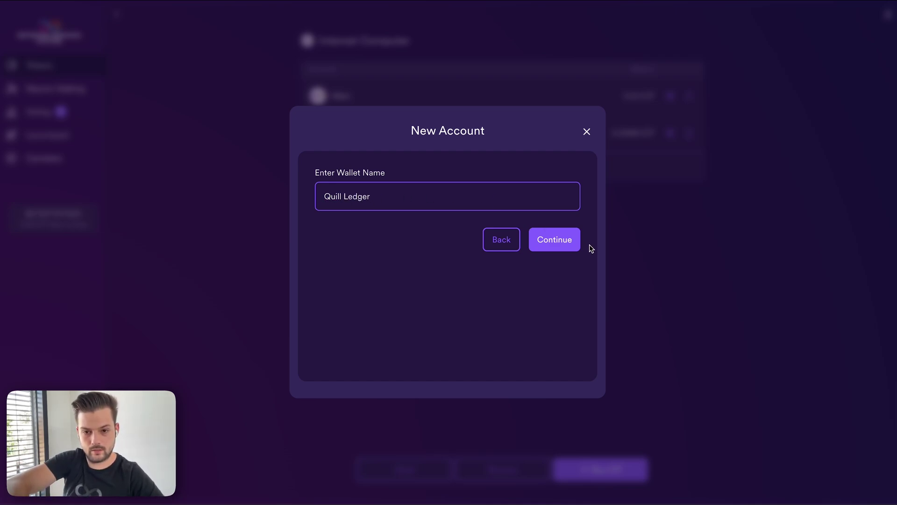
click(548, 238)
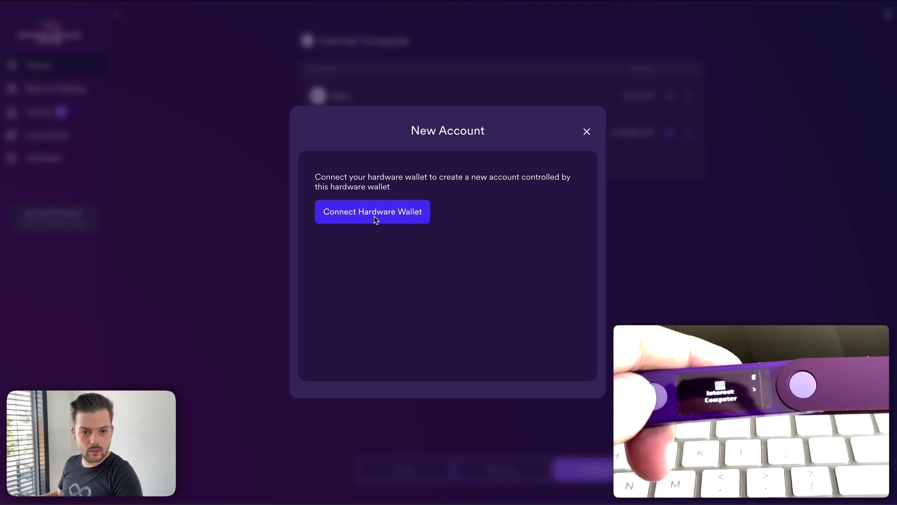
Connect the Nano X device and create the Quill Ledger account.
click(377, 215)
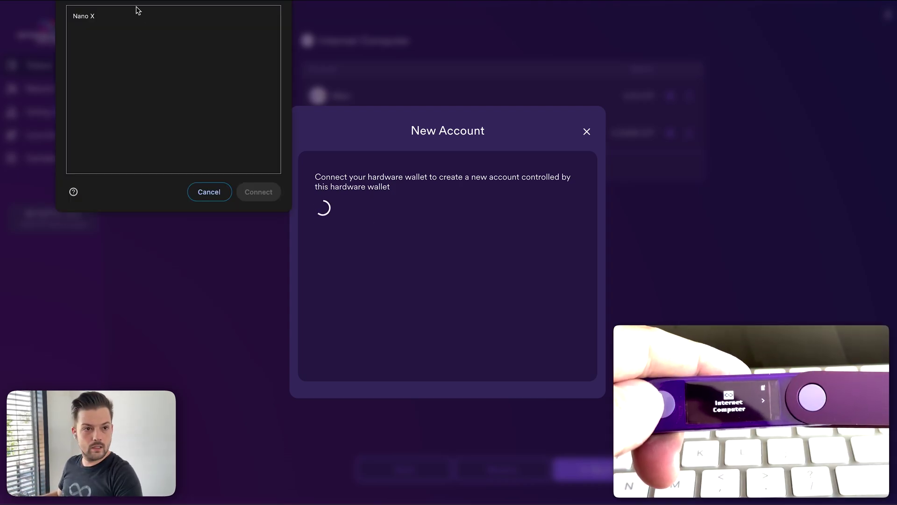
click(90, 17)
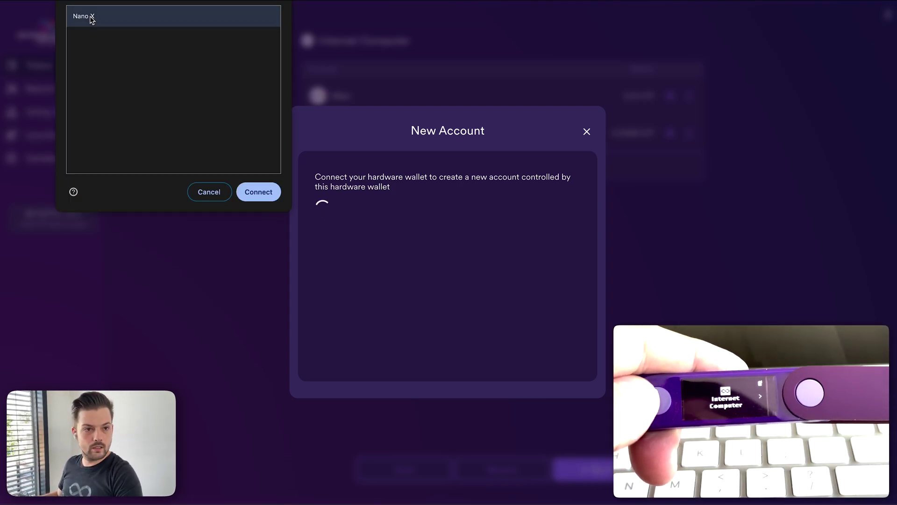
click(262, 192)
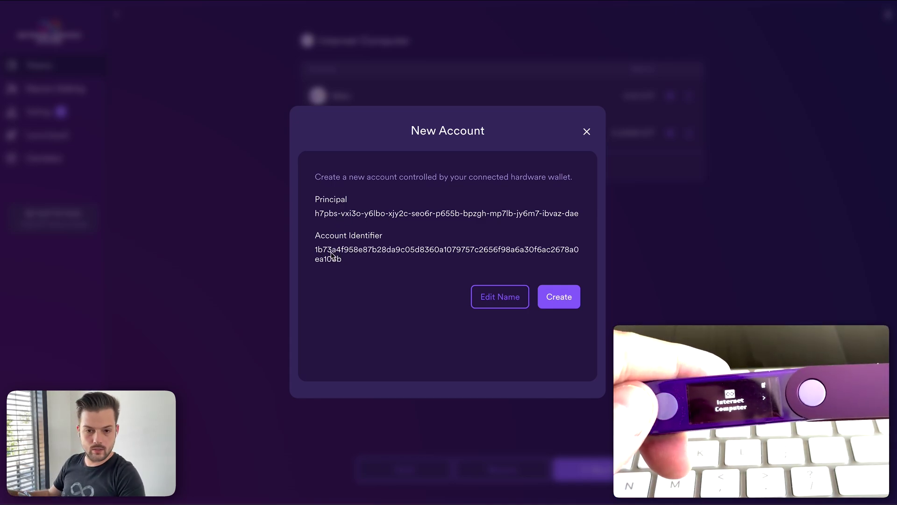
click(560, 296)
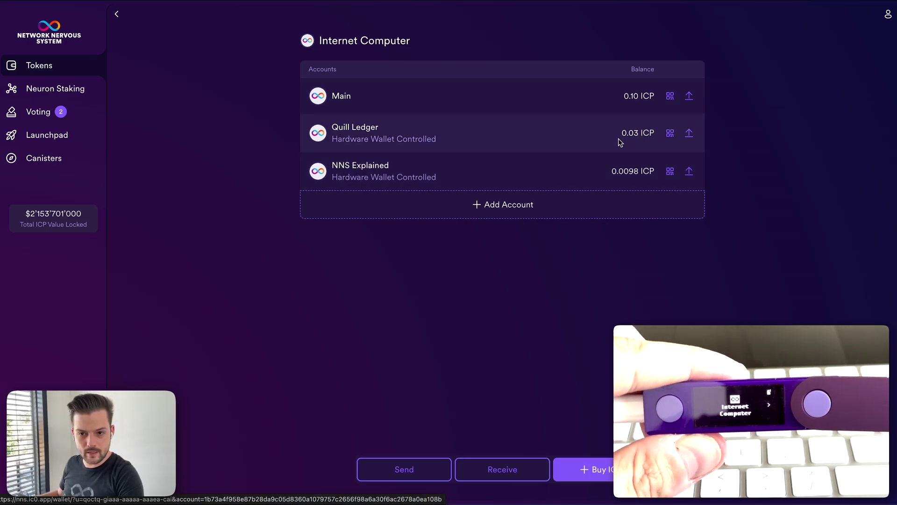
Open the Quill Ledger account and show its hardware-wallet neurons, revealing the 2.00 ICP neuron.
click(506, 137)
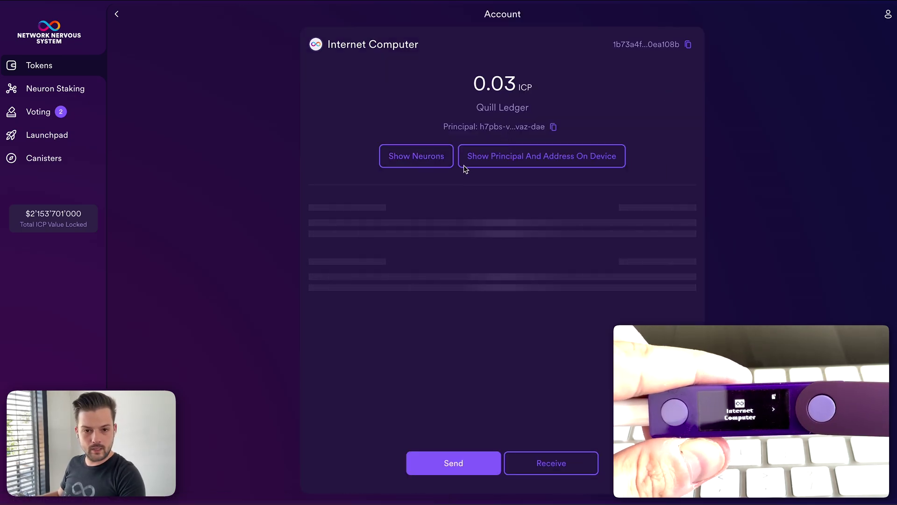
click(424, 168)
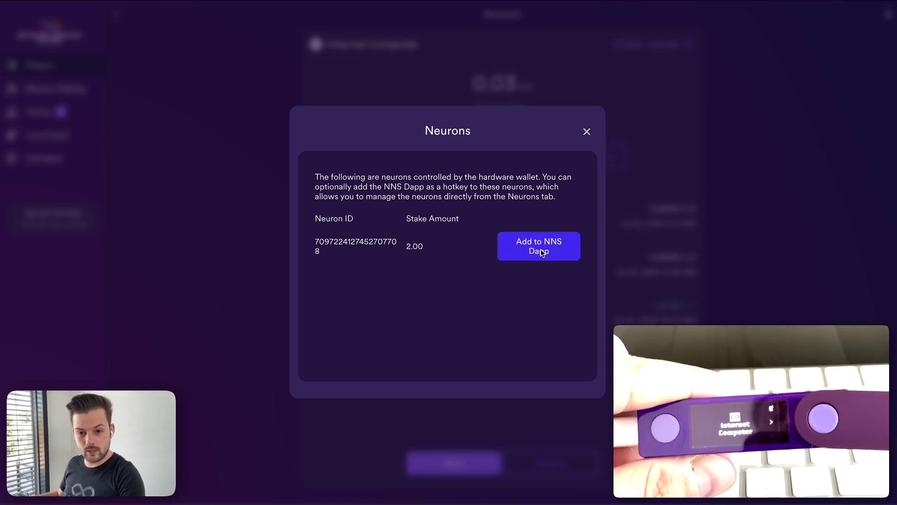
Add NNS Dapp as a hotkey to the 2.00 ICP neuron, confirm, and close the Neurons dialog.
click(542, 253)
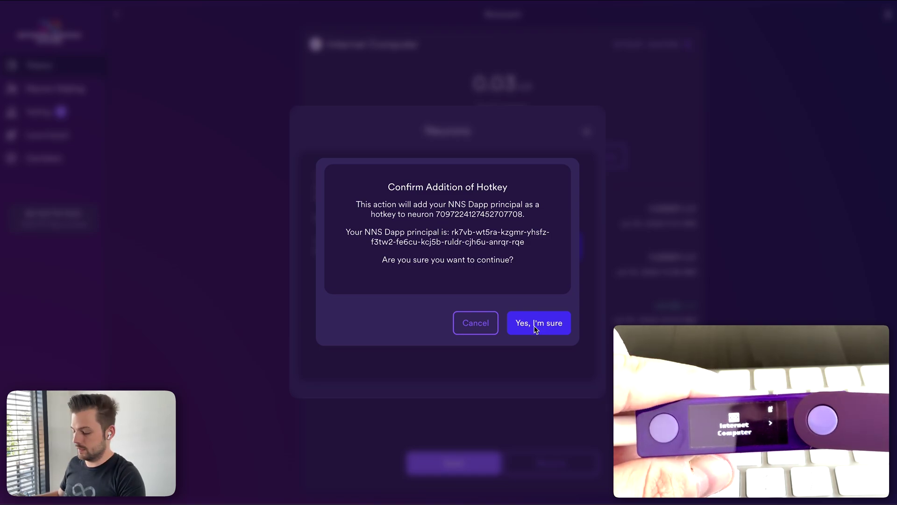
click(539, 329)
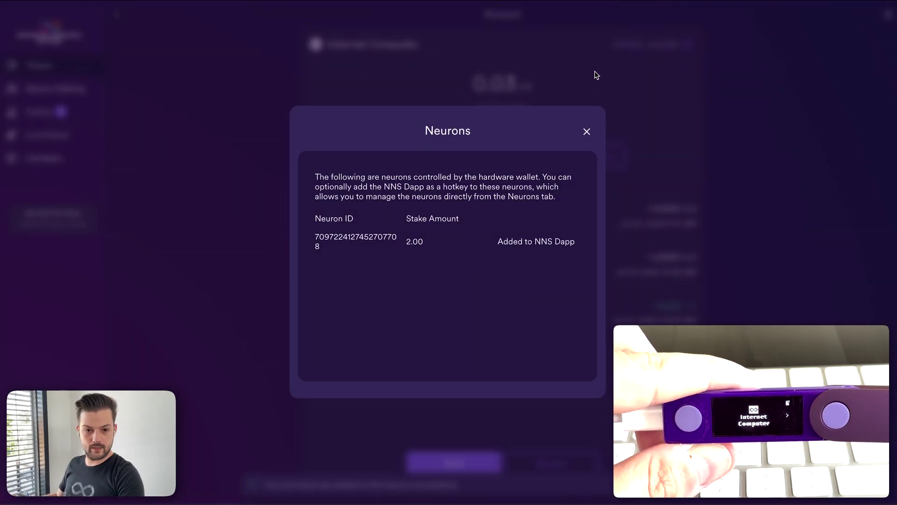
click(587, 132)
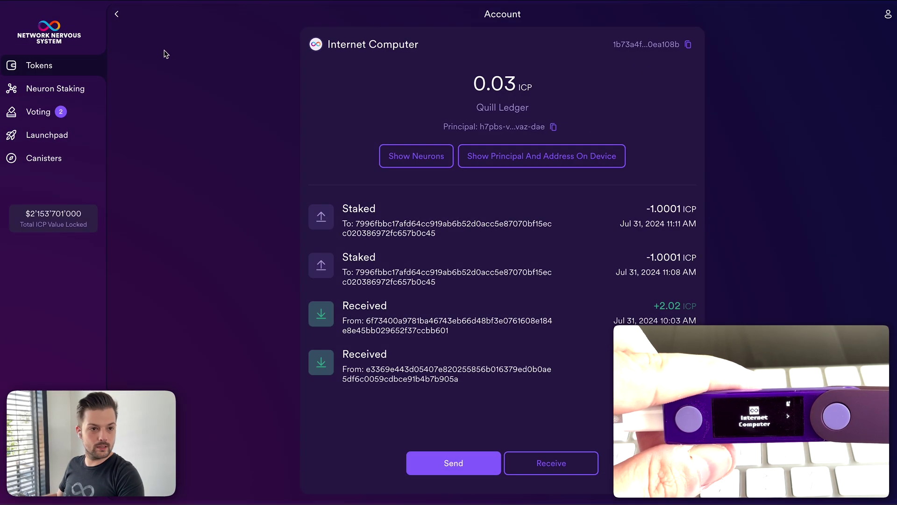
Return to the accounts list and go to Neuron Staking.
click(116, 17)
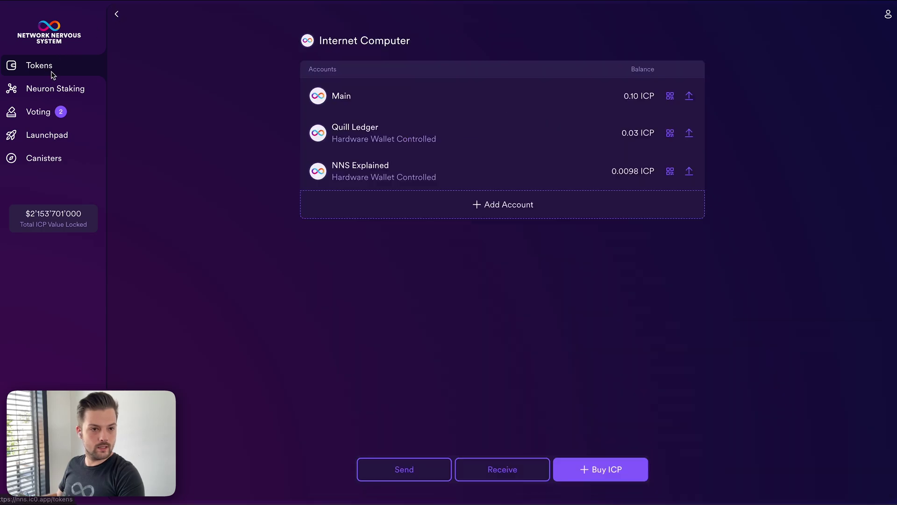
click(65, 89)
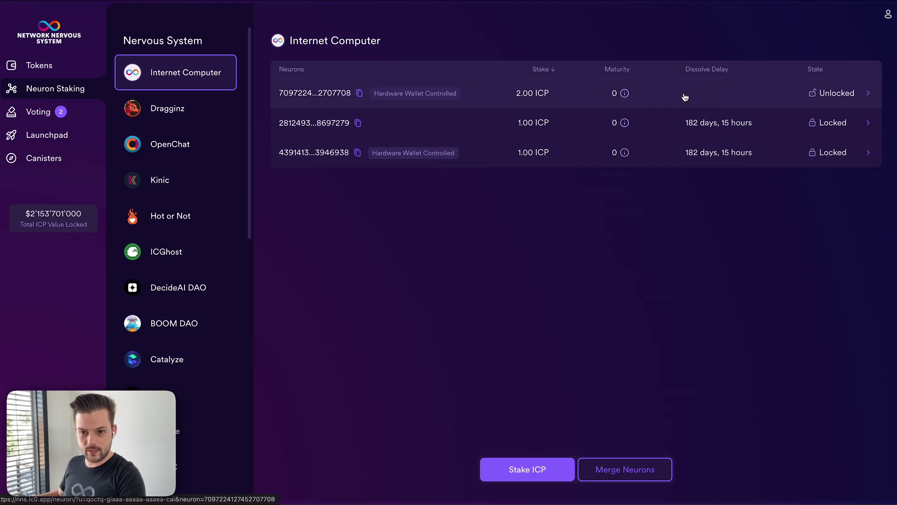
Set the 2.00 ICP neuron's dissolve delay to the minimum, 182 days 15 hours, and confirm.
click(490, 100)
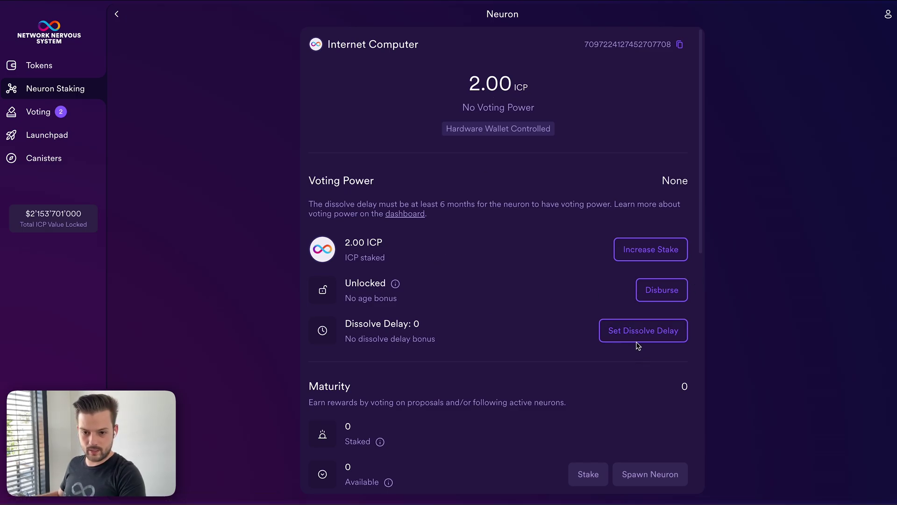
click(637, 340)
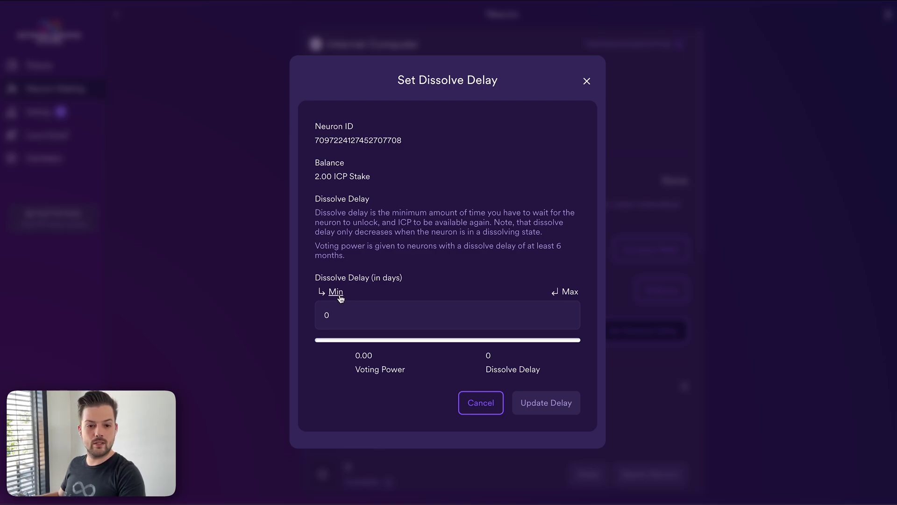
click(336, 292)
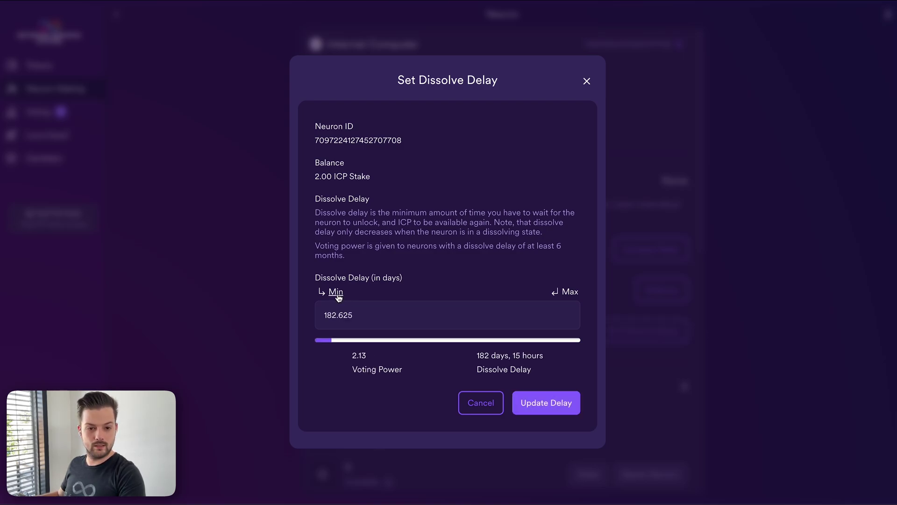
click(546, 395)
click(563, 349)
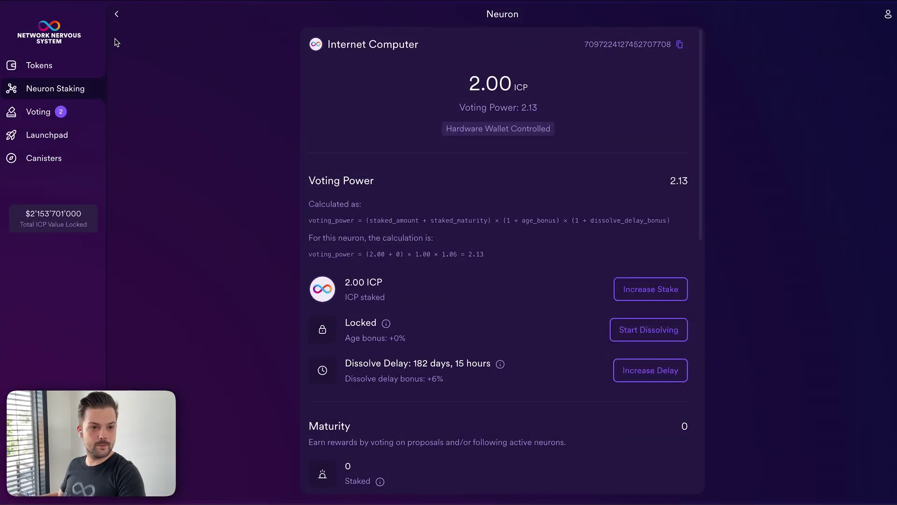
click(117, 14)
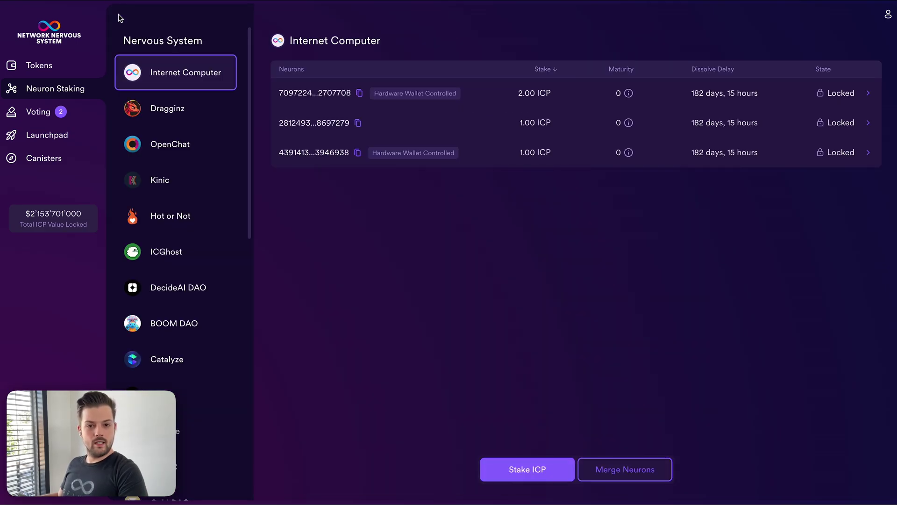